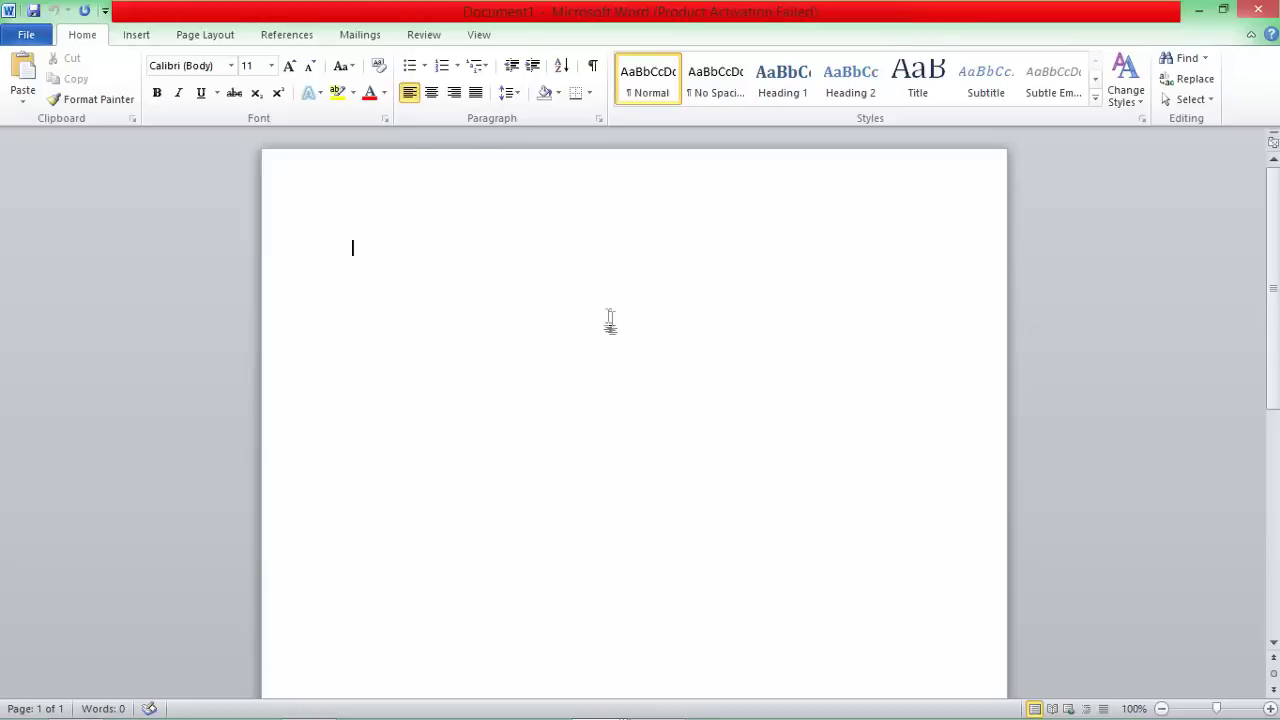
Insert a table with six columns and one row
{"action": "left_click", "coordinate": [136, 36]}
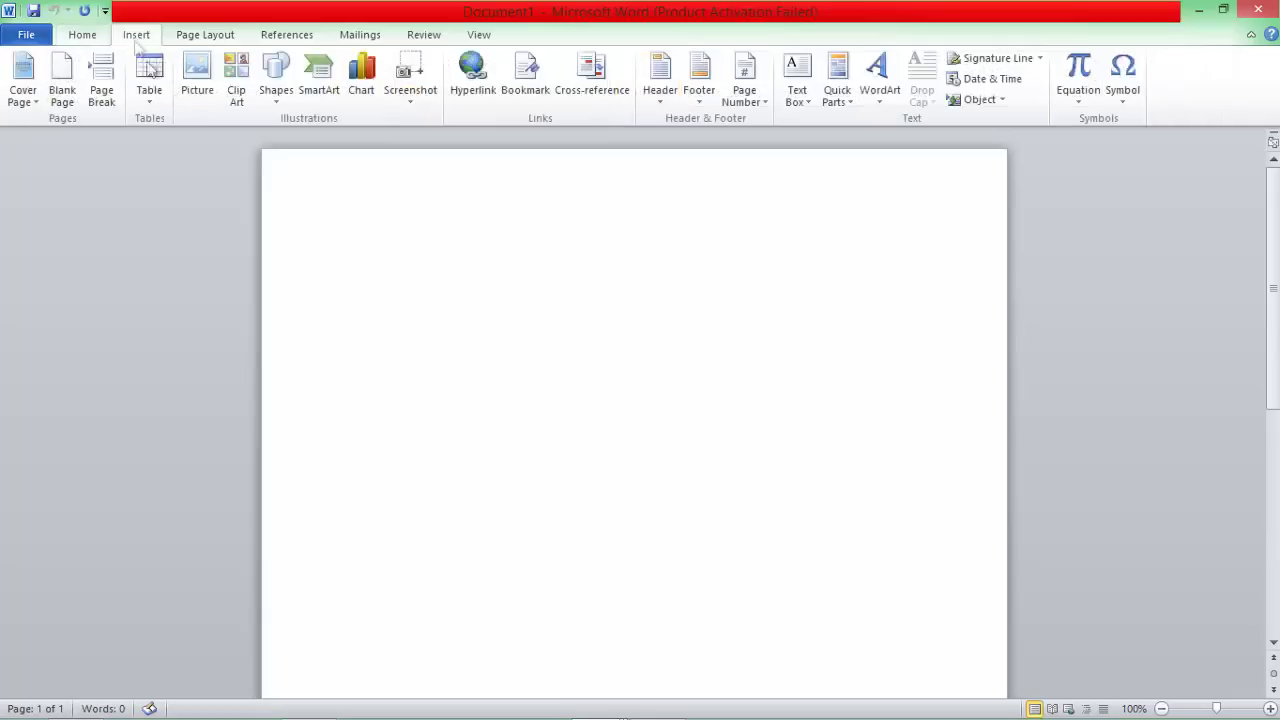
{"action": "left_click", "coordinate": [149, 95]}
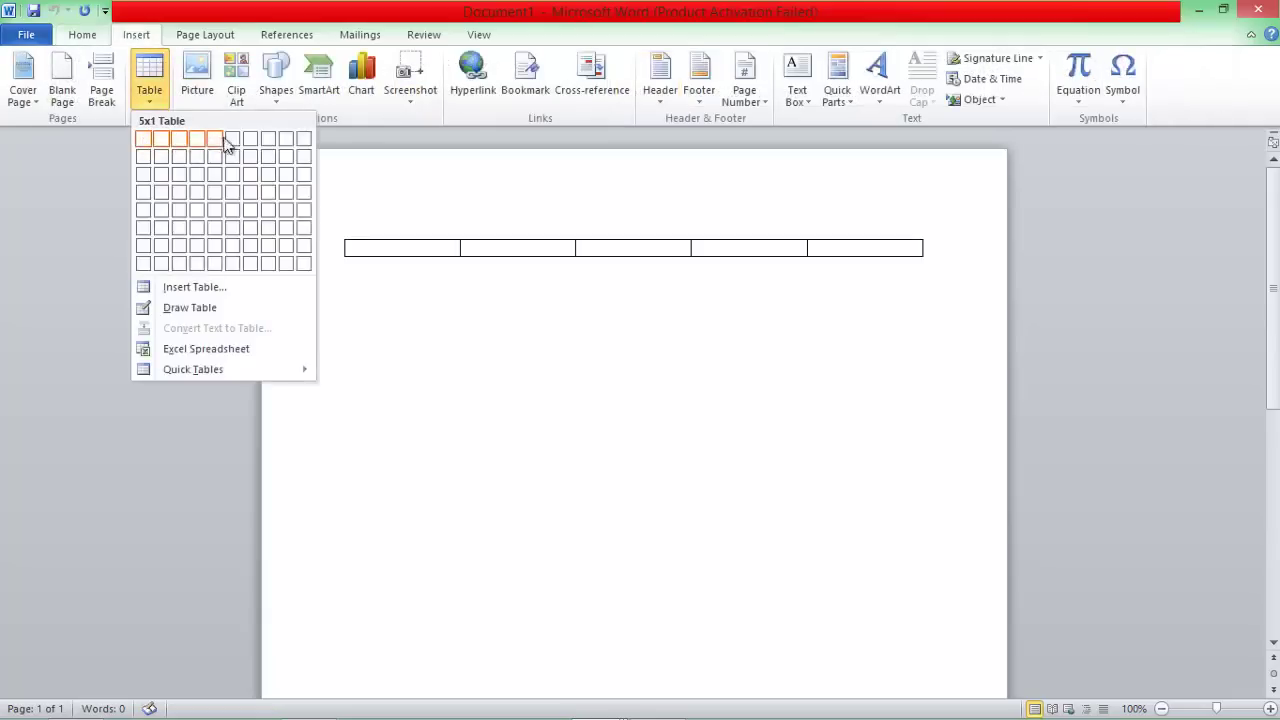
{"action": "left_click", "coordinate": [234, 139]}
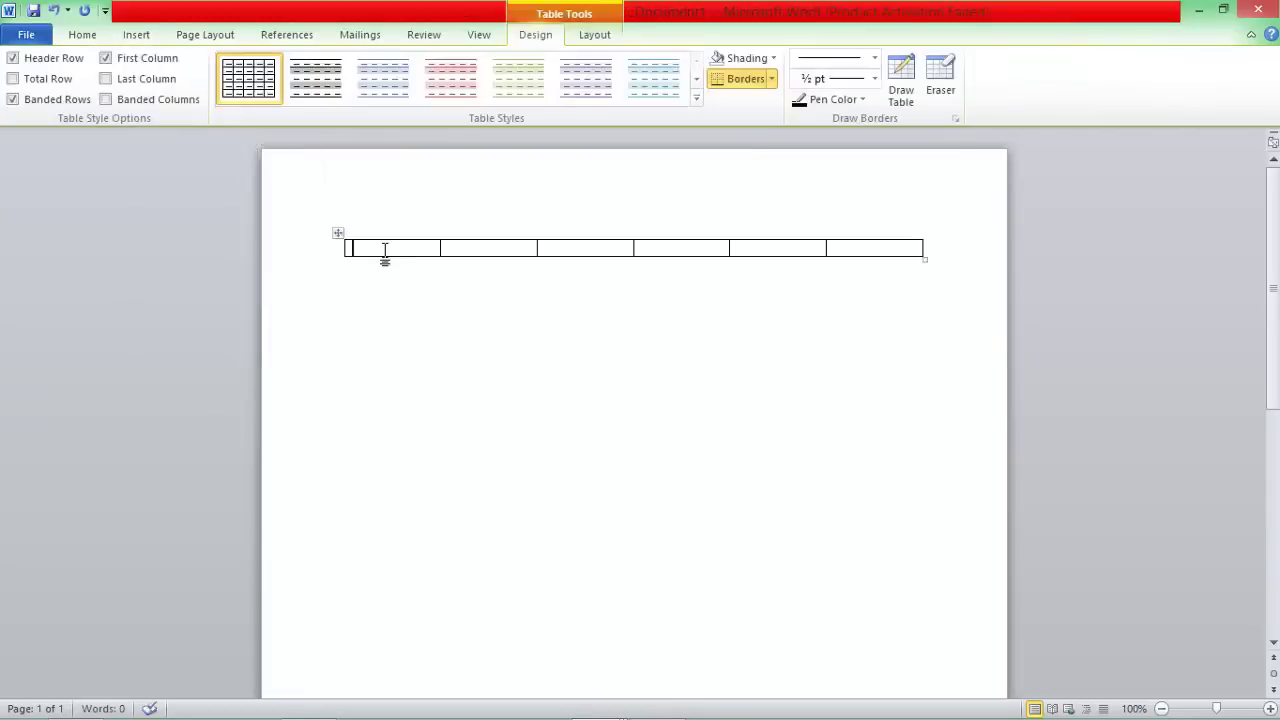
Type the headers Field Name, Field Size and Data Type in the first three cells
{"action": "type", "text": "Field Name"}
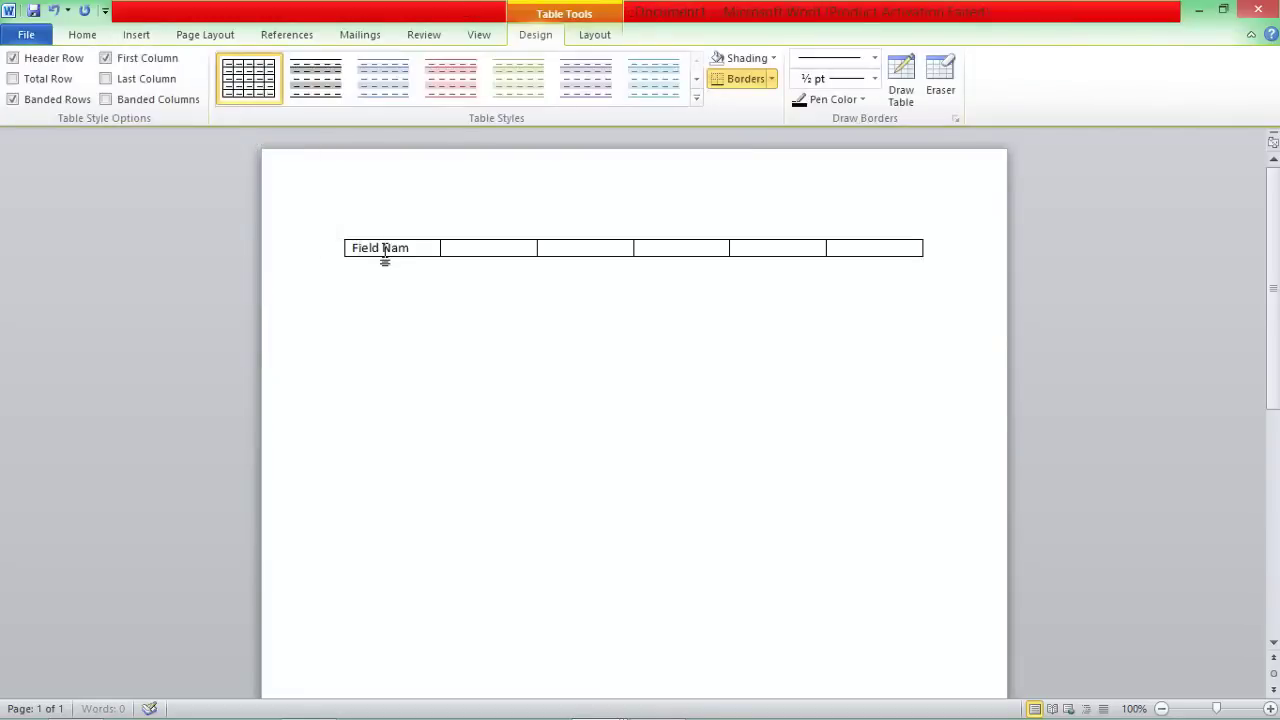
{"action": "key", "text": "Tab"}
{"action": "type", "text": "Field Size"}
{"action": "key", "text": "BackSpace"}
{"action": "key", "text": "BackSpace"}
{"action": "type", "text": "ze"}
{"action": "key", "text": "Tab"}
{"action": "key", "text": "Tab"}
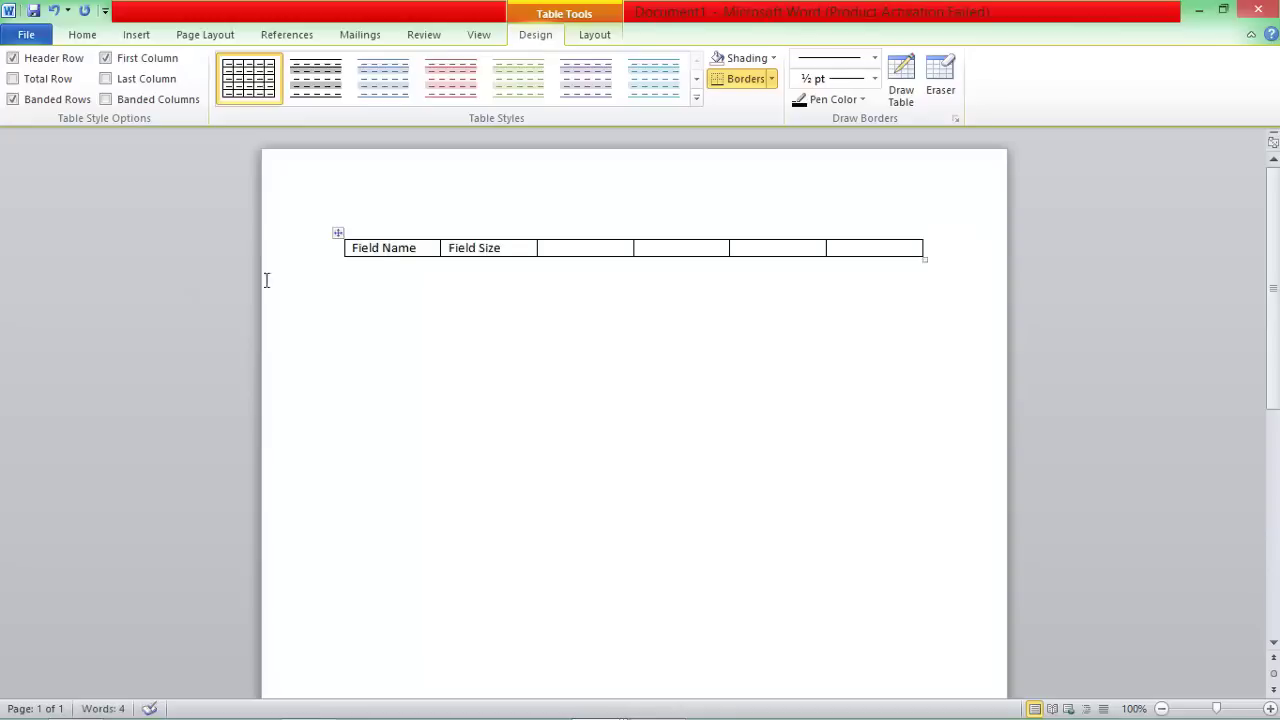
{"action": "left_click", "coordinate": [594, 251]}
{"action": "type", "text": "Data Typ"}
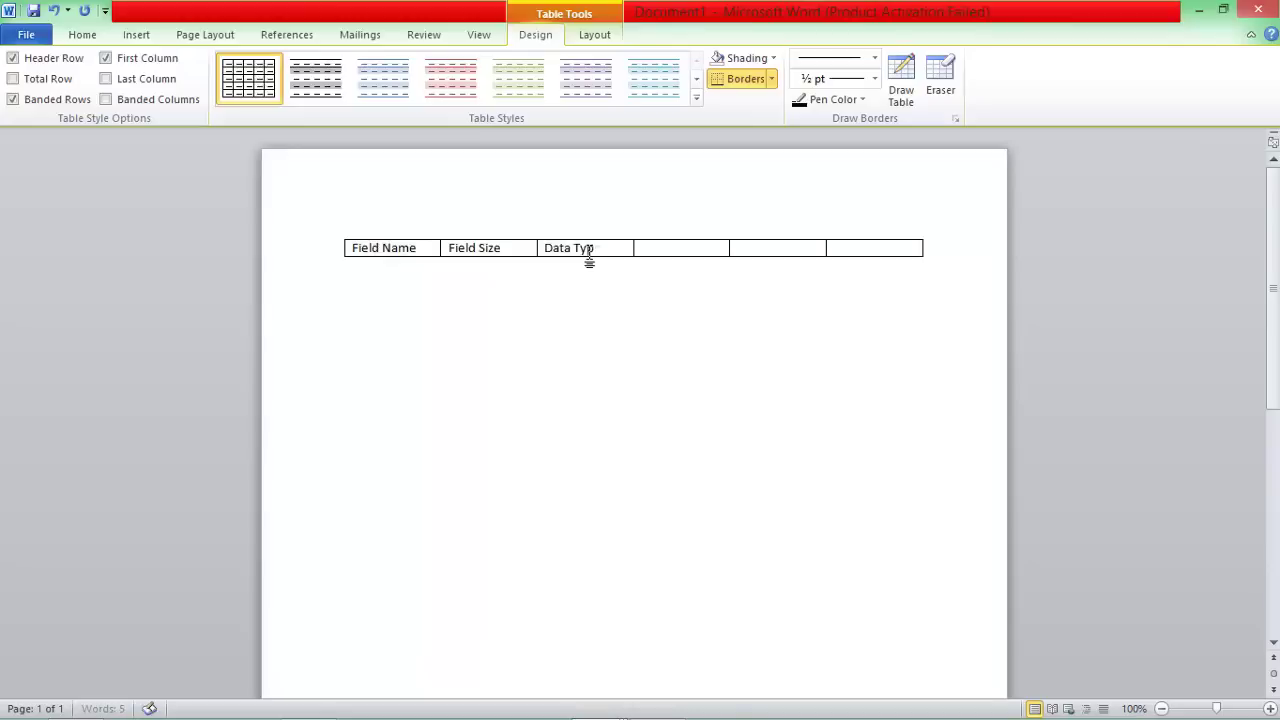
{"action": "type", "text": "e"}
Add headers Data Format, Description and Example, then add an empty second row
{"action": "key", "text": "Tab"}
{"action": "type", "text": "Data or"}
{"action": "key", "text": "BackSpace"}
{"action": "key", "text": "BackSpace"}
{"action": "type", "text": "Format"}
{"action": "key", "text": "Tab"}
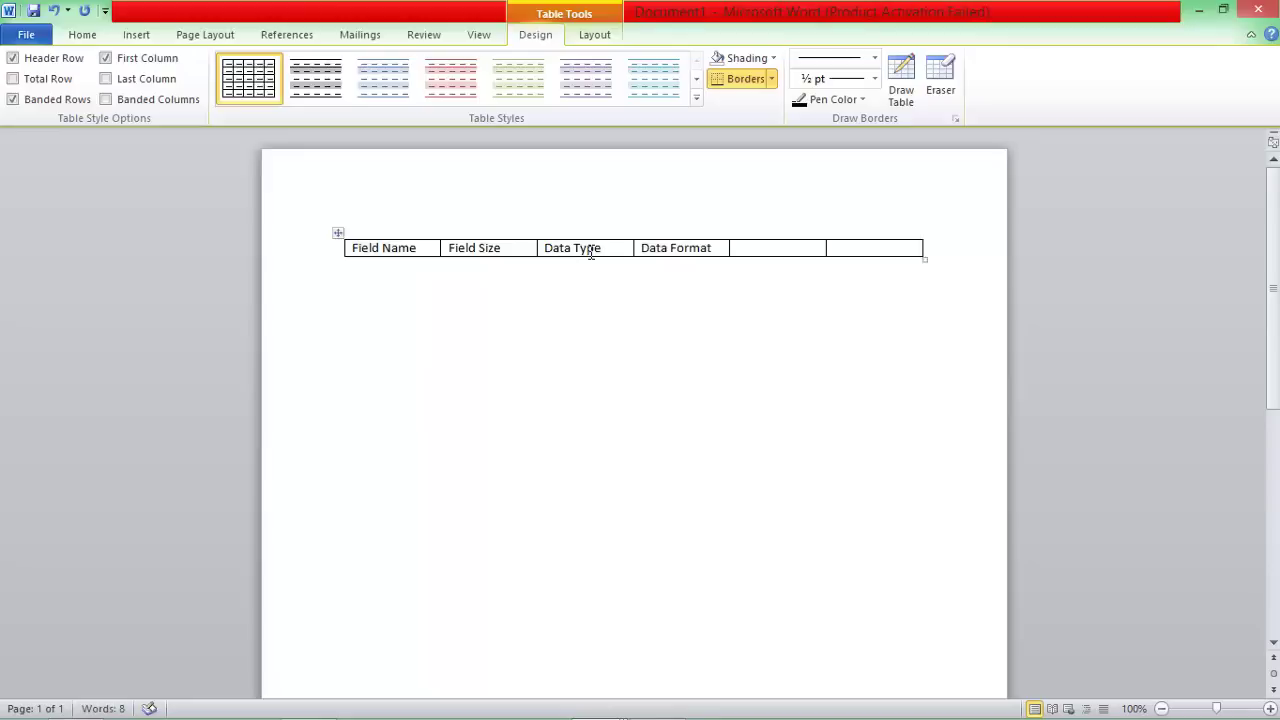
{"action": "type", "text": "Description"}
{"action": "key", "text": "Tab"}
{"action": "type", "text": "Example"}
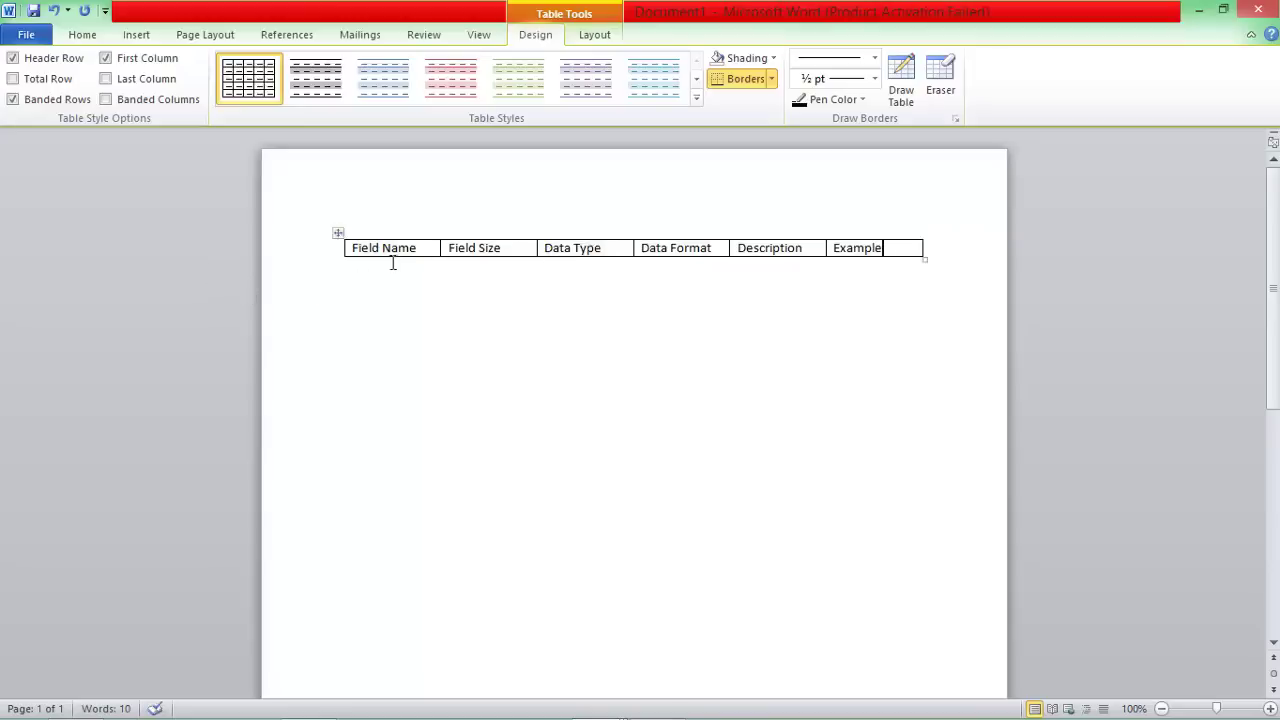
{"action": "key", "text": "Tab"}
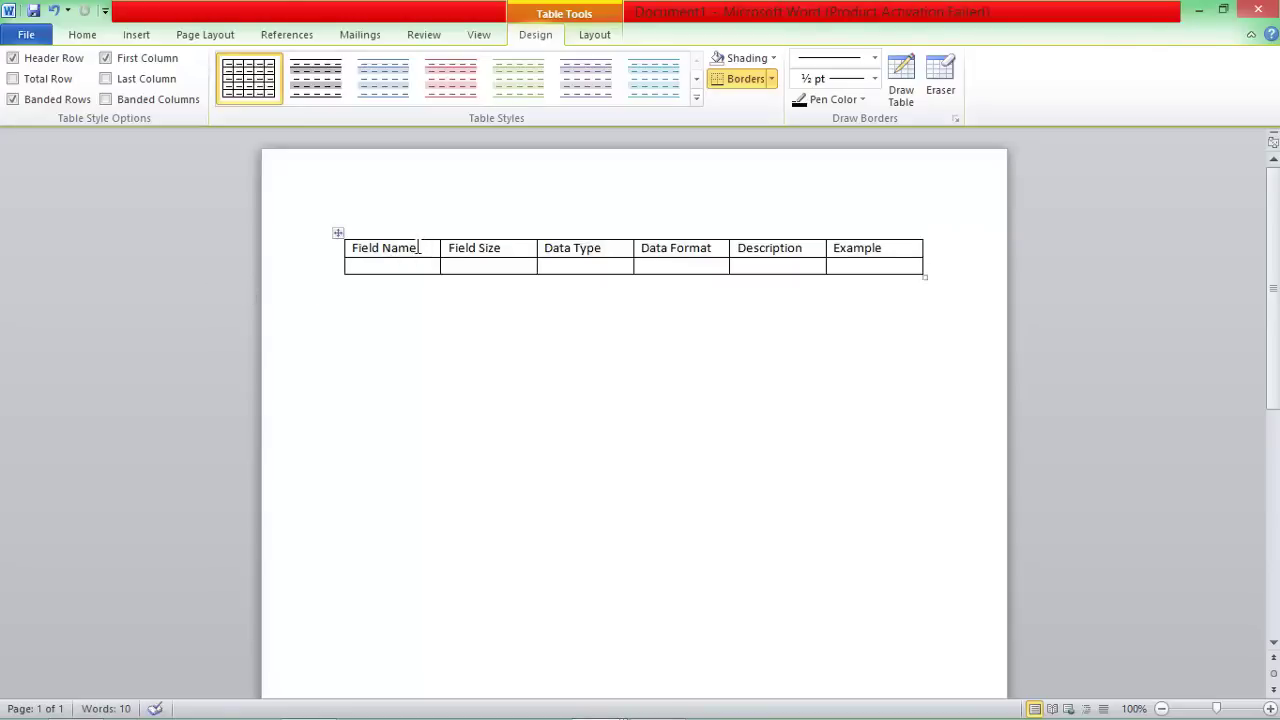
{"action": "mouse_move", "coordinate": [417, 249]}
{"action": "left_mouse_down"}
{"action": "mouse_move", "coordinate": [395, 260]}
{"action": "mouse_move", "coordinate": [350, 248]}
{"action": "mouse_move", "coordinate": [428, 249]}
{"action": "left_mouse_up"}
{"action": "left_click_drag", "start_coordinate": [509, 251], "coordinate": [536, 254]}
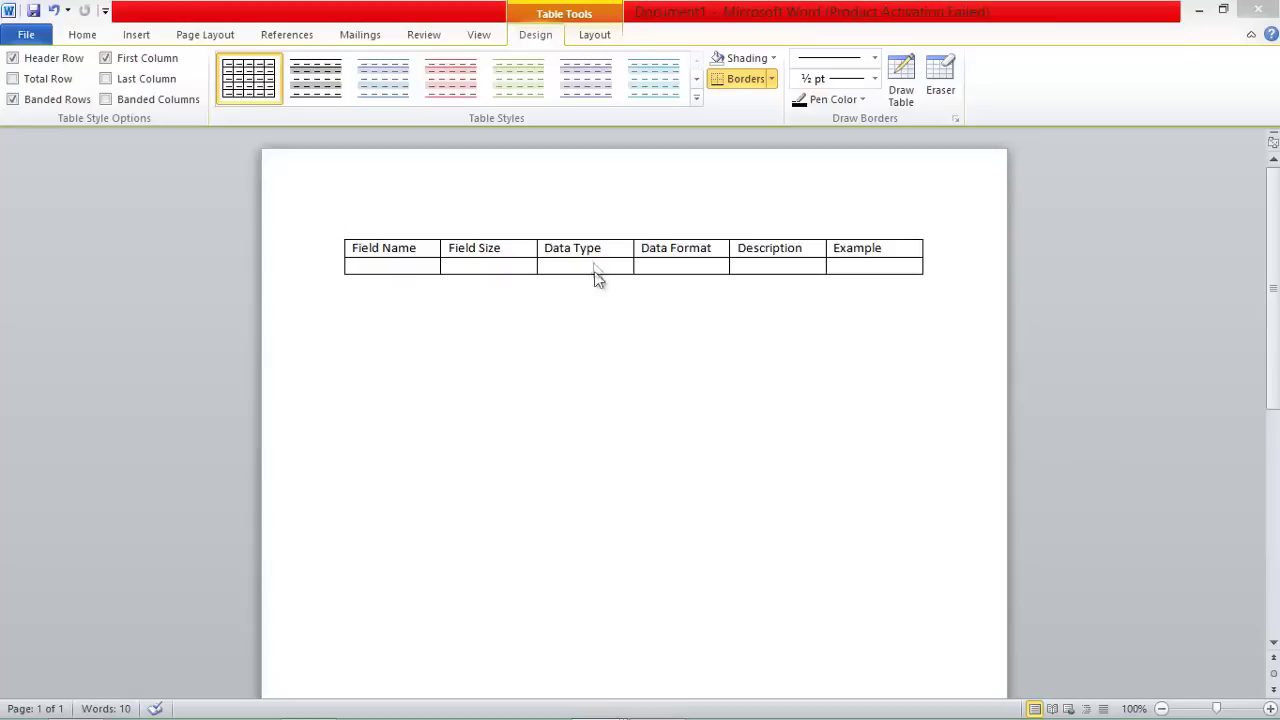
{"action": "mouse_move", "coordinate": [603, 249]}
{"action": "left_mouse_down"}
{"action": "mouse_move", "coordinate": [531, 263]}
{"action": "mouse_move", "coordinate": [608, 252]}
{"action": "mouse_move", "coordinate": [585, 265]}
{"action": "mouse_move", "coordinate": [614, 249]}
{"action": "left_mouse_up"}
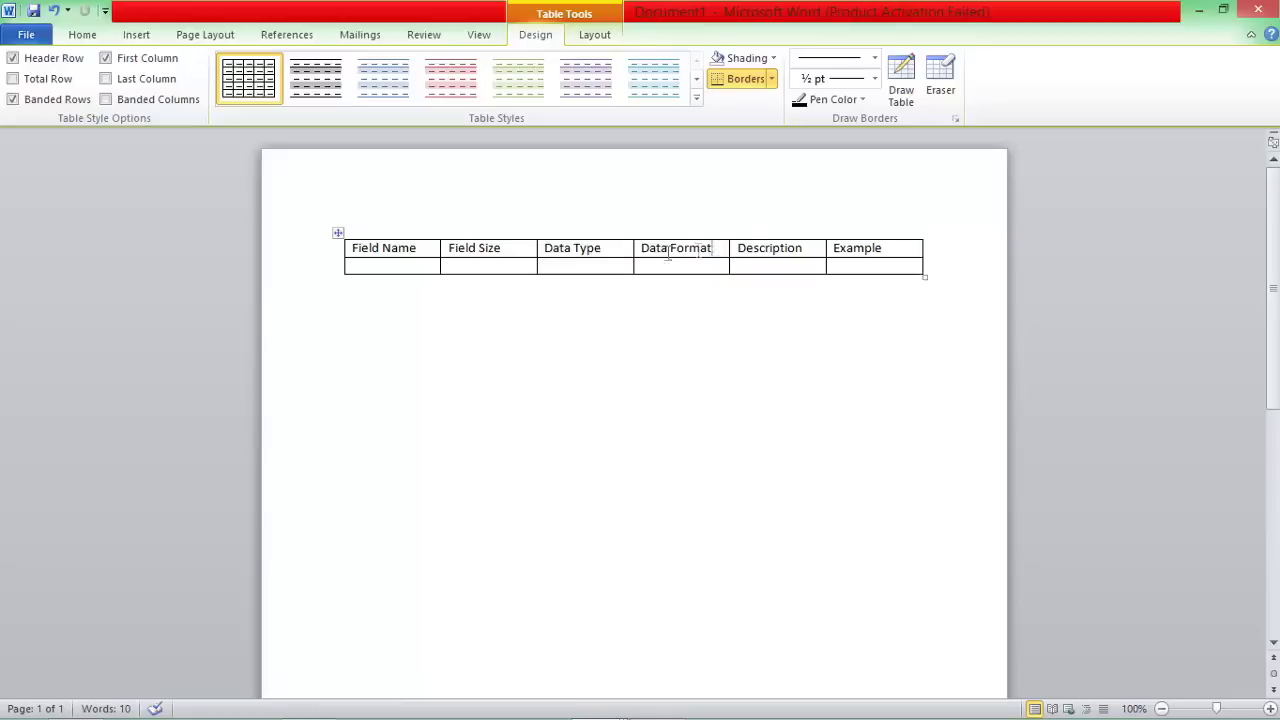
{"action": "left_click_drag", "start_coordinate": [641, 249], "coordinate": [687, 256]}
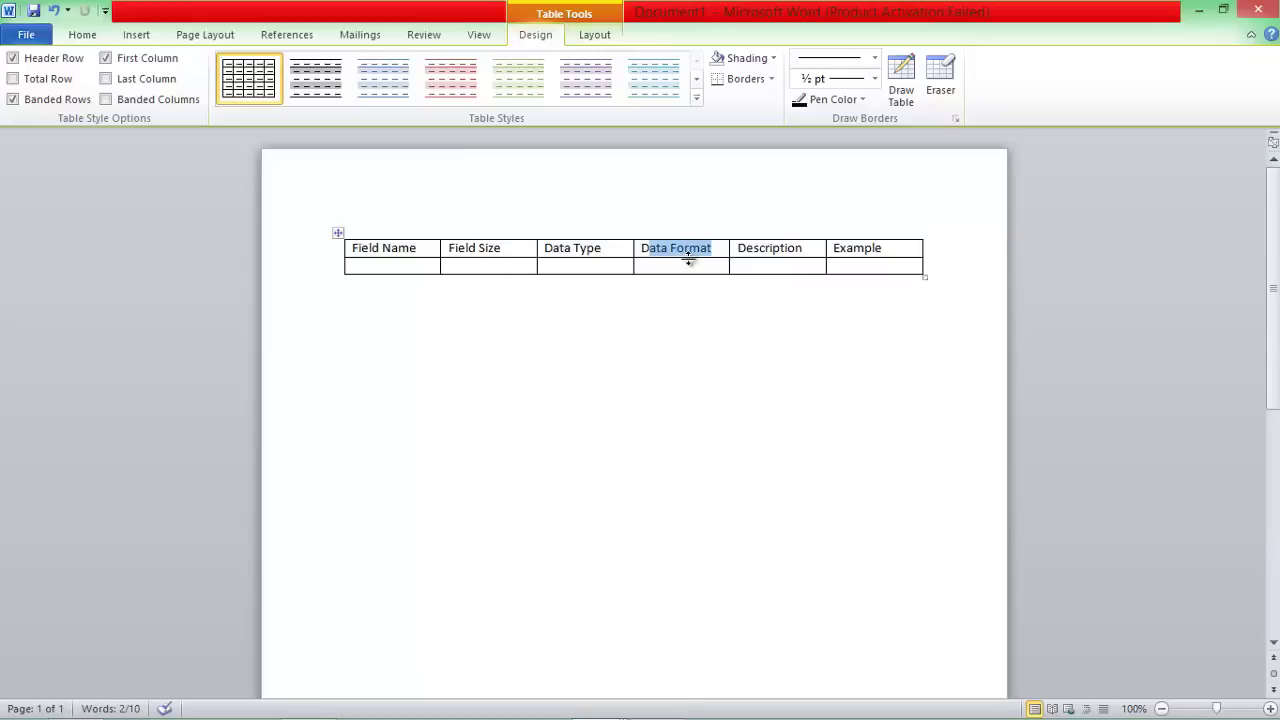
{"action": "left_click", "coordinate": [712, 251]}
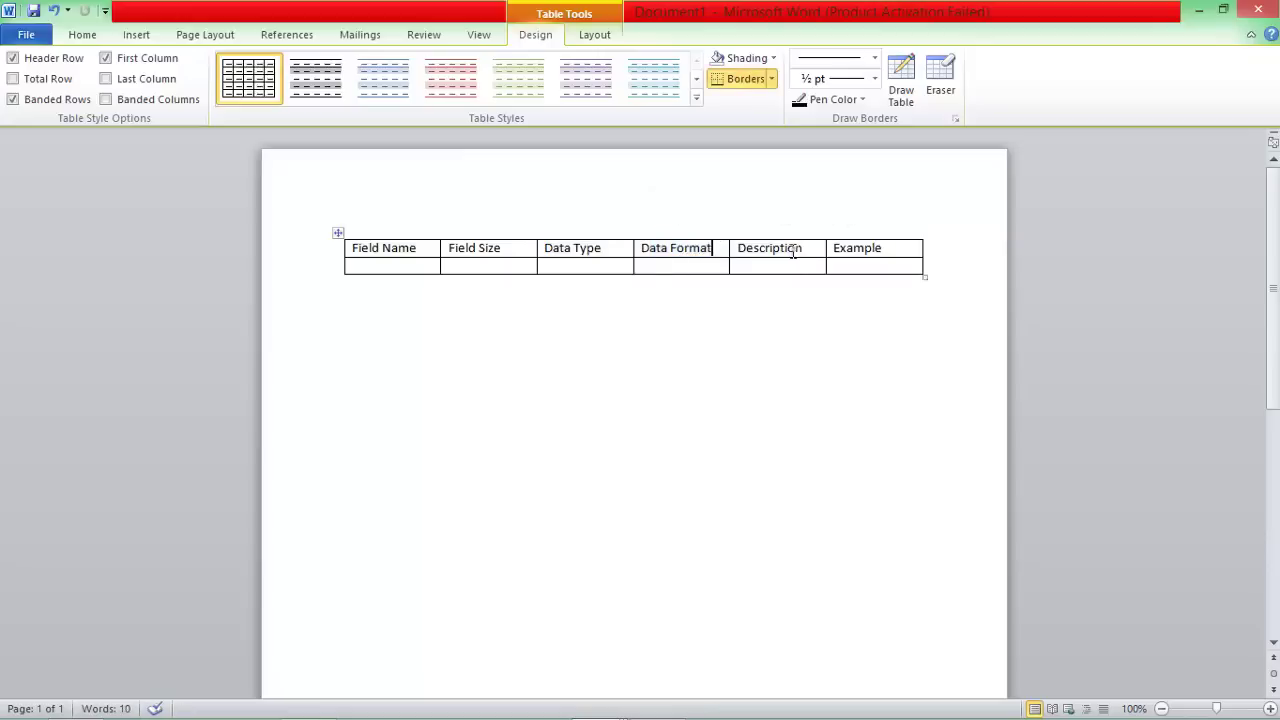
{"action": "left_click_drag", "start_coordinate": [809, 249], "coordinate": [766, 249]}
{"action": "mouse_move", "coordinate": [889, 251]}
{"action": "left_mouse_down"}
{"action": "mouse_move", "coordinate": [832, 249]}
{"action": "mouse_move", "coordinate": [886, 250]}
{"action": "left_mouse_up"}
{"action": "left_click", "coordinate": [420, 270]}
Enter First Name, example 'Dripplot' and field size 20 in row two
{"action": "type", "text": "First Name"}
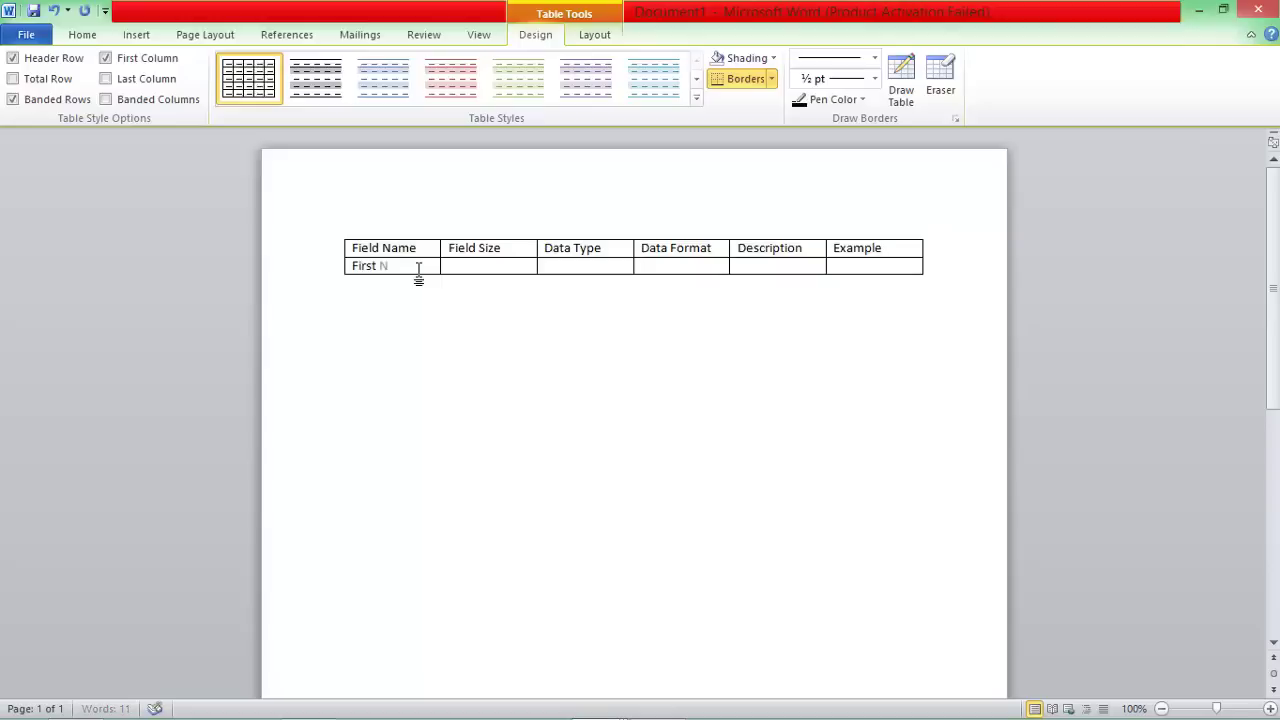
{"action": "left_click", "coordinate": [861, 267]}
{"action": "type", "text": "Dripplot"}
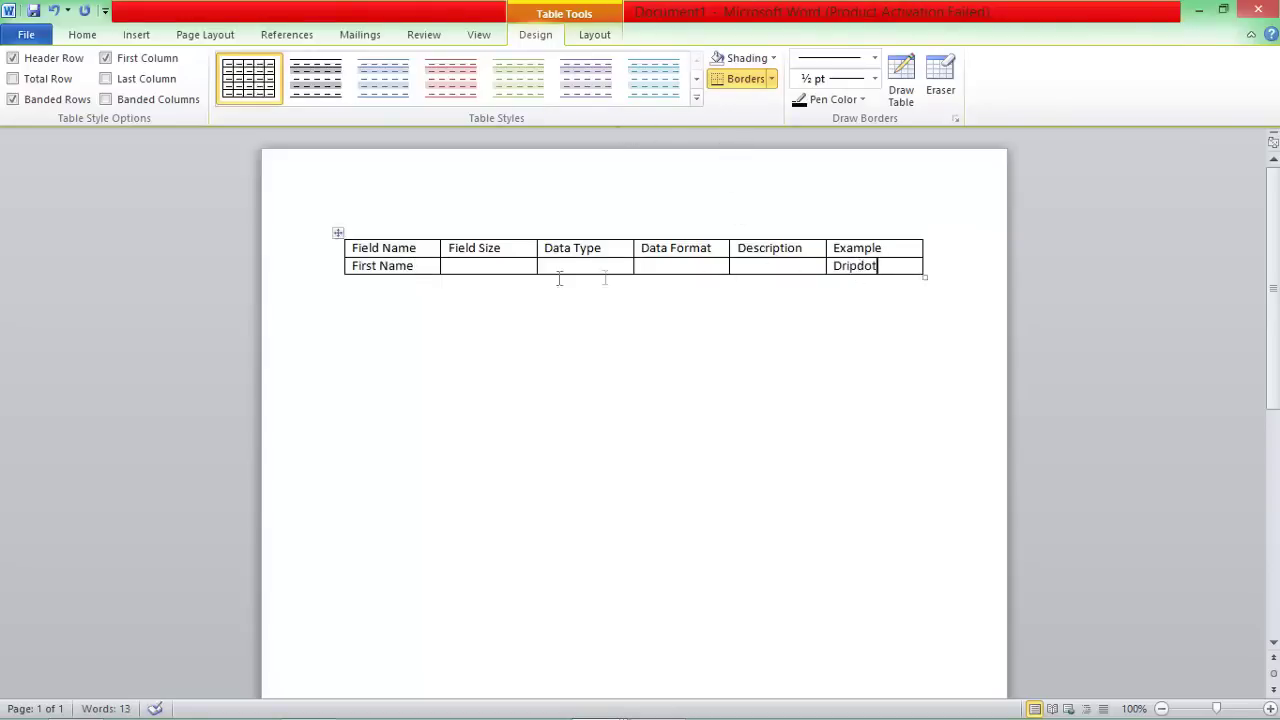
{"action": "left_click", "coordinate": [470, 268]}
{"action": "type", "text": "20"}
Fill row two with Text, dashes and 'First name of person', adding a third row
{"action": "key", "text": "Tab"}
{"action": "type", "text": "Tec"}
{"action": "key", "text": "BackSpace"}
{"action": "type", "text": "xt"}
{"action": "key", "text": "Tab"}
{"action": "type", "text": "-----------------"}
{"action": "key", "text": "Tab"}
{"action": "type", "text": "First name"}
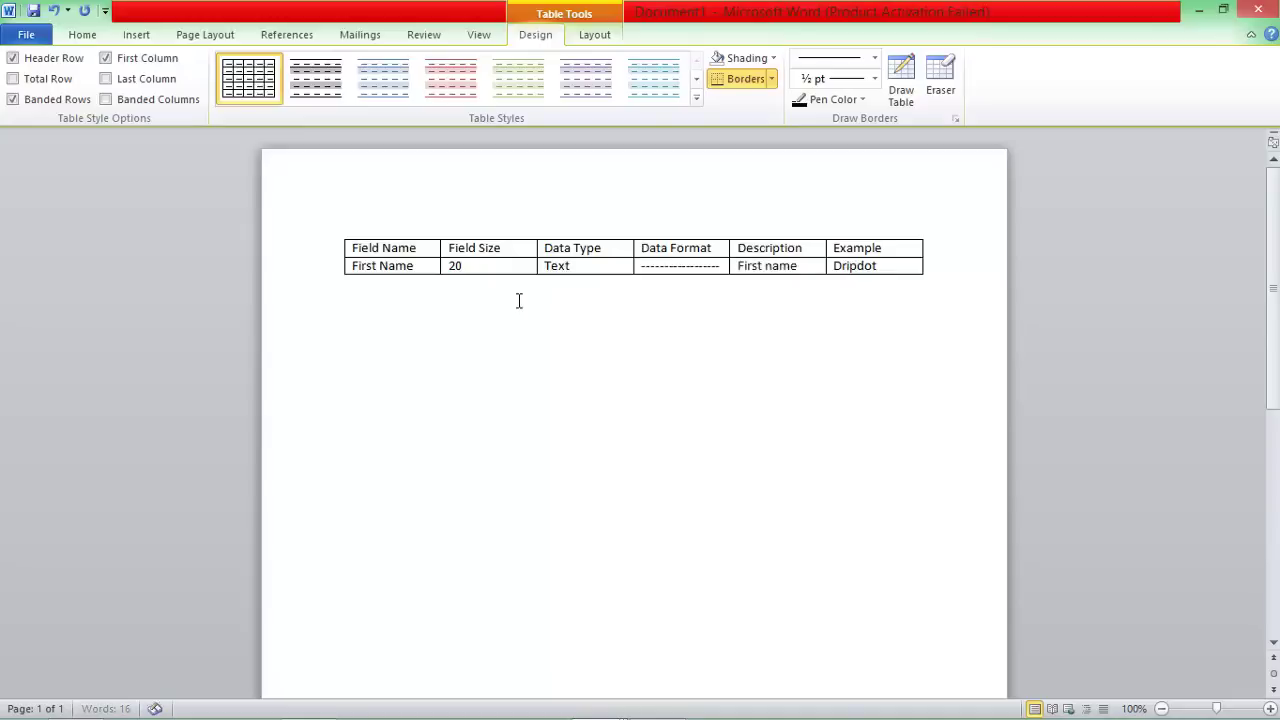
{"action": "type", "text": " of person"}
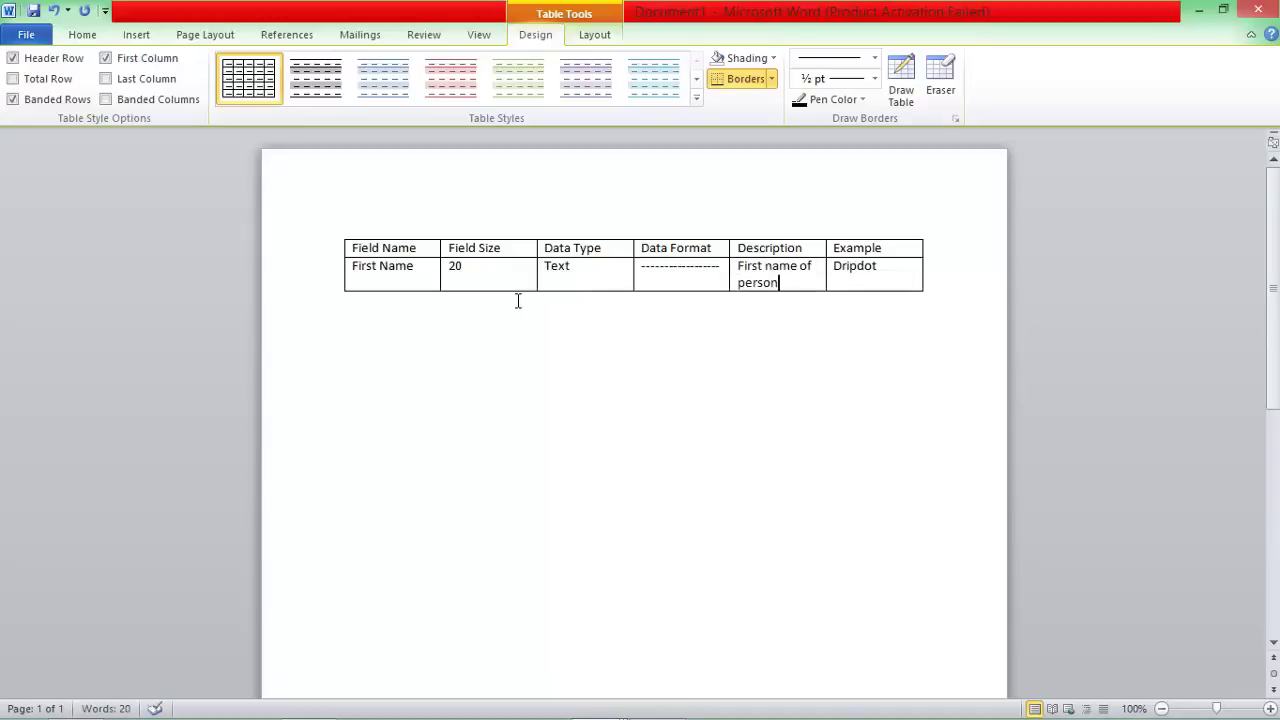
{"action": "key", "text": "Tab"}
{"action": "key", "text": "Tab"}
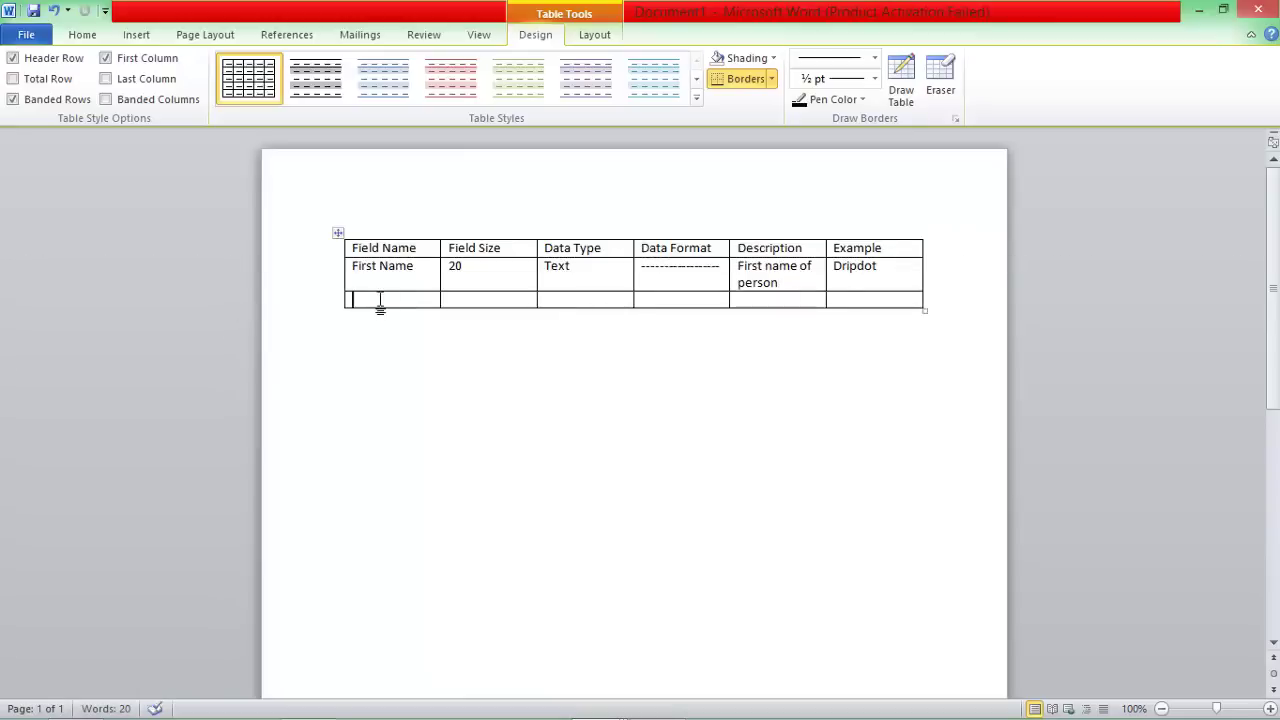
Fill row three with Address, 40, Text, dashes, 'Address of person' and '123 fake street'
{"action": "type", "text": "Address"}
{"action": "key", "text": "Tab"}
{"action": "key", "text": "Tab"}
{"action": "key", "text": "Tab"}
{"action": "key", "text": "Tab"}
{"action": "key", "text": "Tab"}
{"action": "type", "text": "123 fake street"}
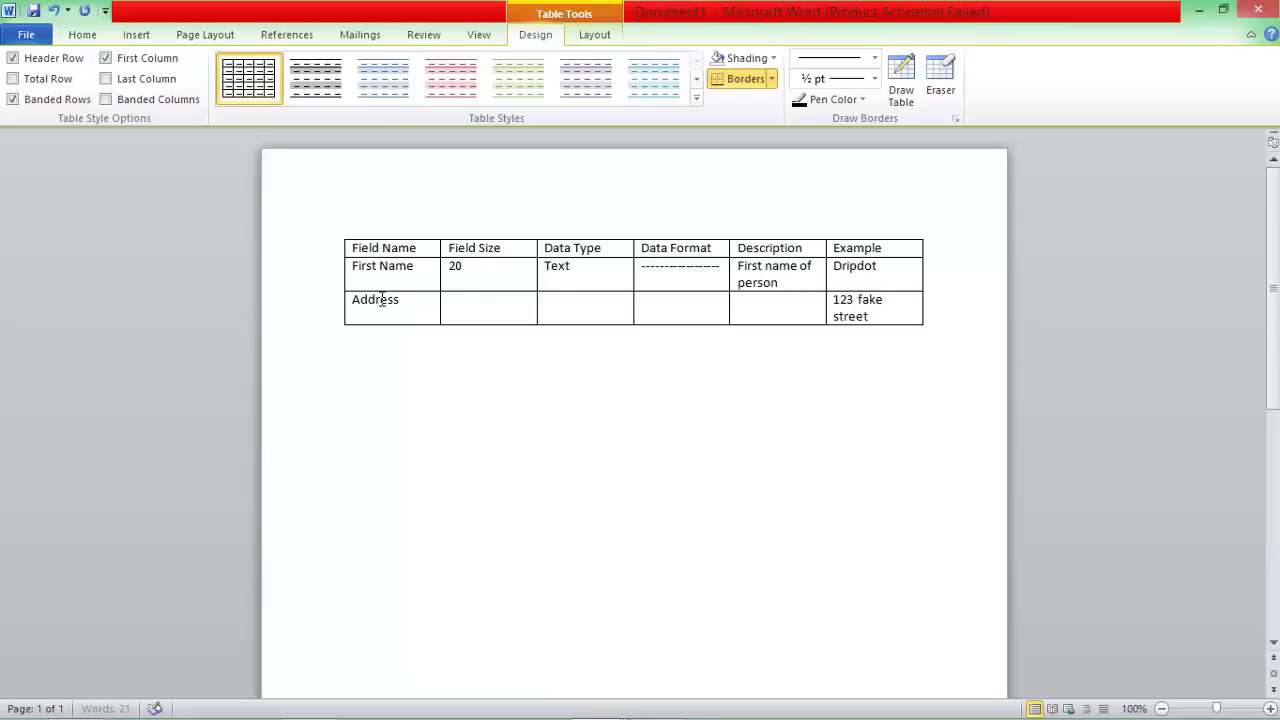
{"action": "left_click", "coordinate": [503, 313]}
{"action": "type", "text": "40"}
{"action": "key", "text": "Tab"}
{"action": "type", "text": "Text"}
{"action": "key", "text": "Tab"}
{"action": "type", "text": "----------------"}
{"action": "key", "text": "Tab"}
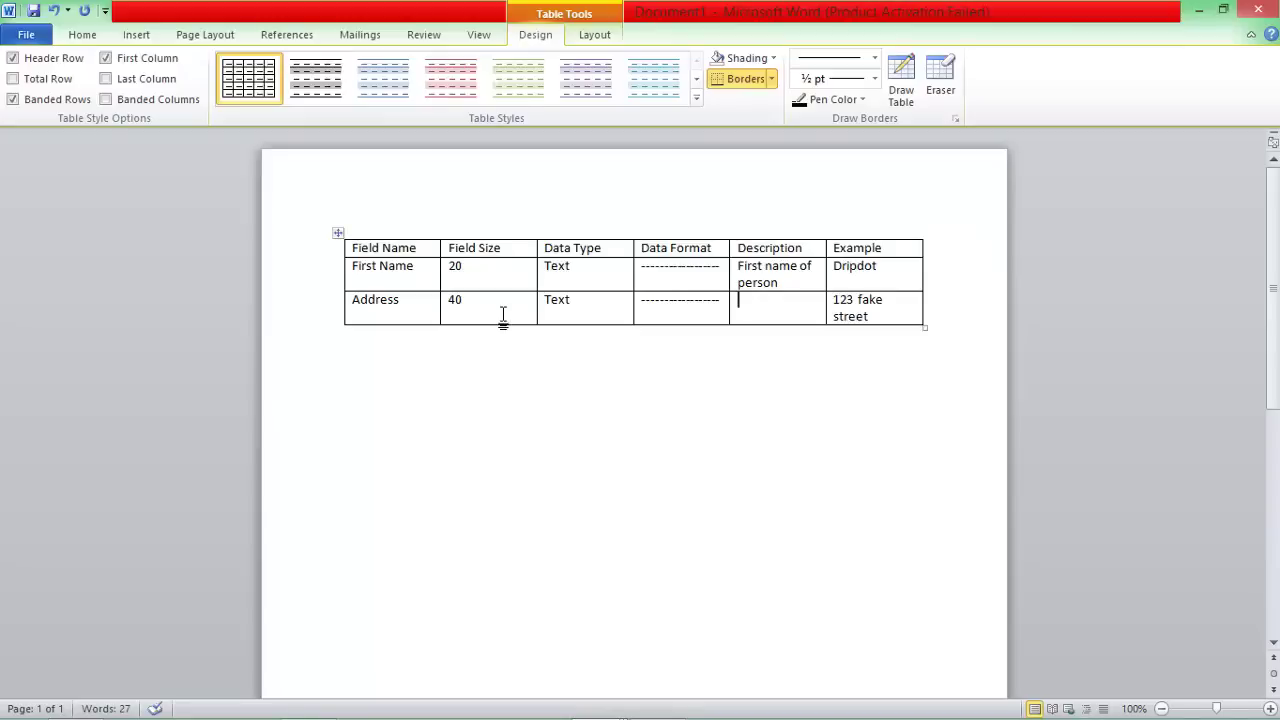
{"action": "type", "text": "Address of person"}
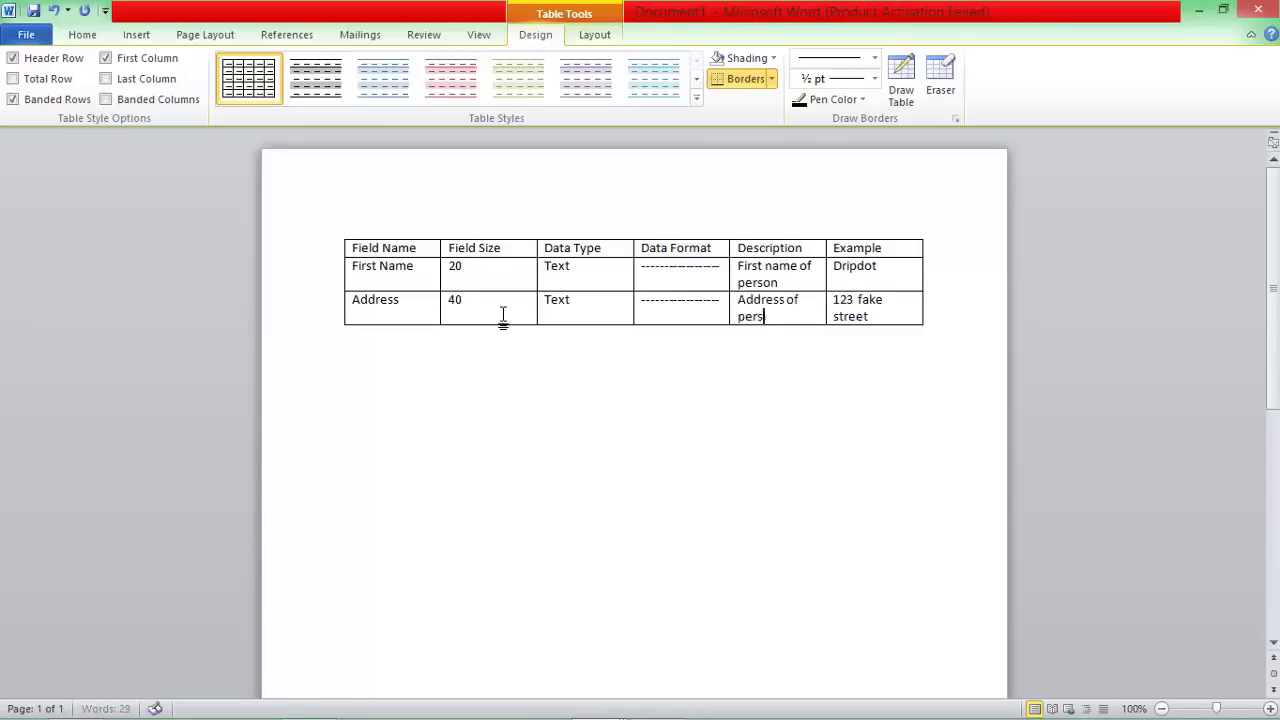
{"action": "left_click", "coordinate": [901, 317]}
Add a row with Personal ID No., example PID123 and field size 6
{"action": "key", "text": "Tab"}
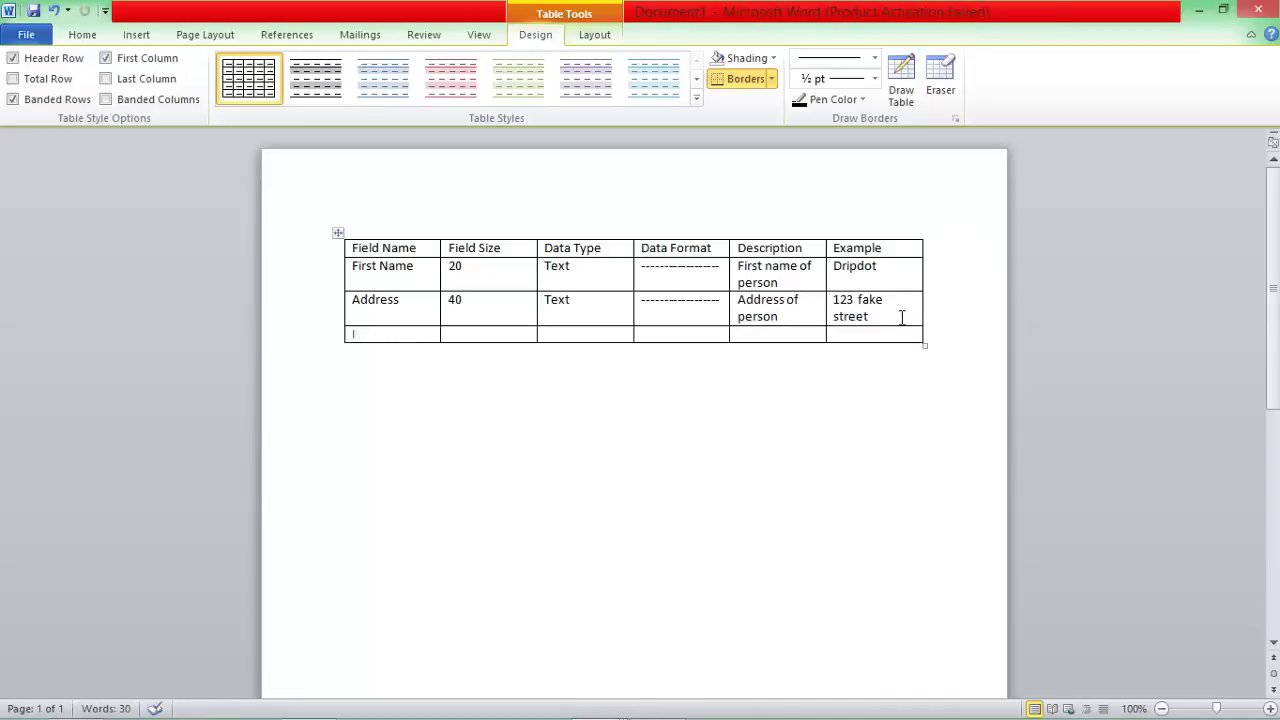
{"action": "type", "text": "Personal ID"}
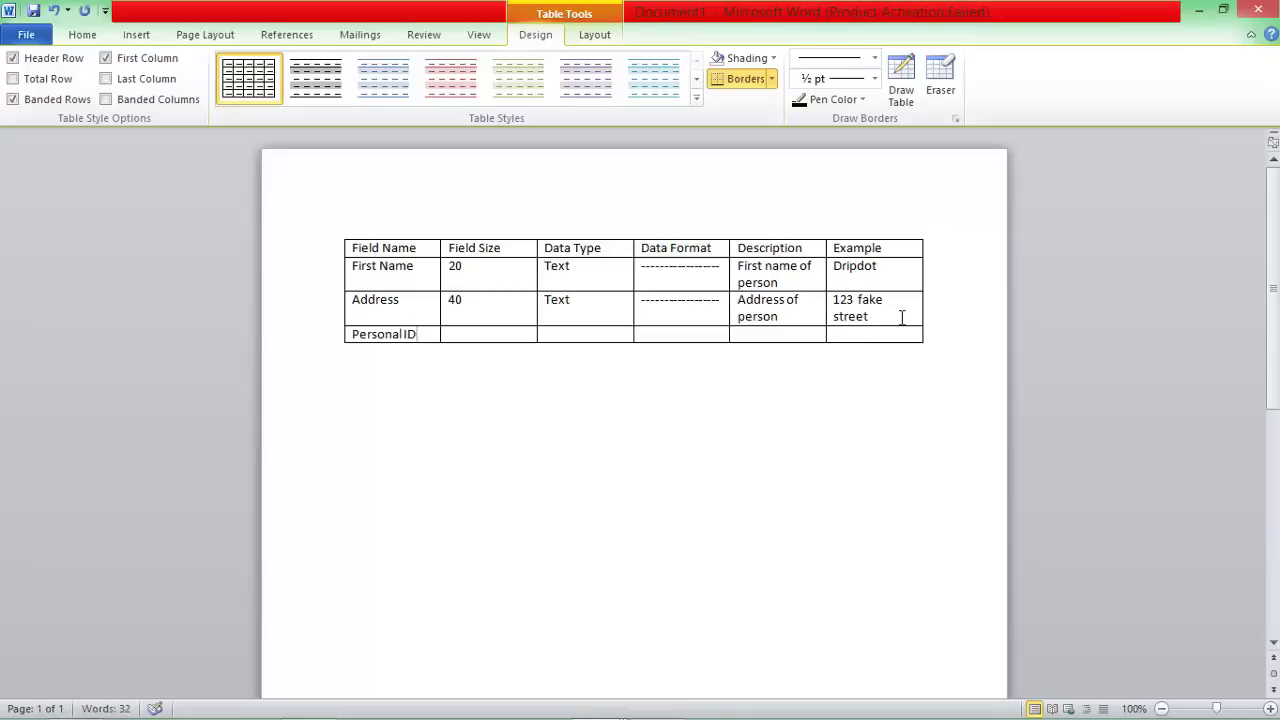
{"action": "type", "text": " No."}
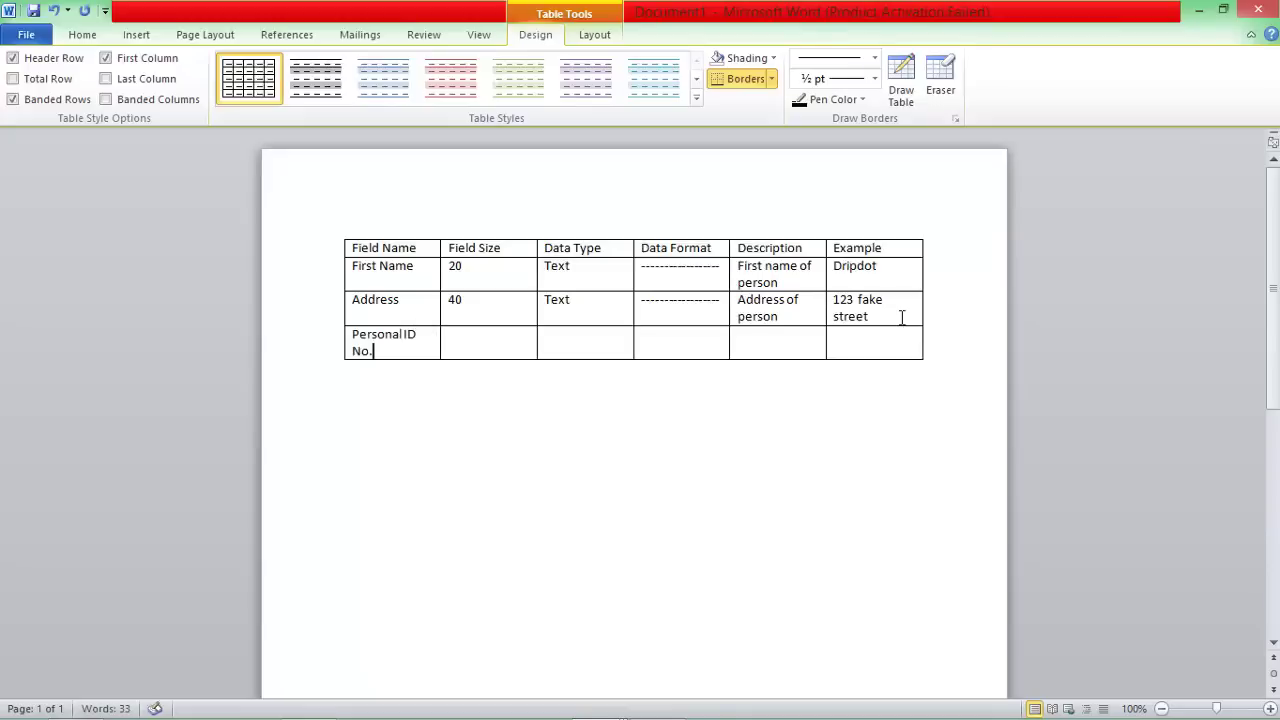
{"action": "key", "text": "Tab"}
{"action": "key", "text": "Tab"}
{"action": "key", "text": "Tab"}
{"action": "key", "text": "Tab"}
{"action": "key", "text": "Tab"}
{"action": "type", "text": "PID123"}
Complete the Personal ID row with Text, LLLNNN and 'Personal ID No. of person'
{"action": "key", "text": "Tab"}
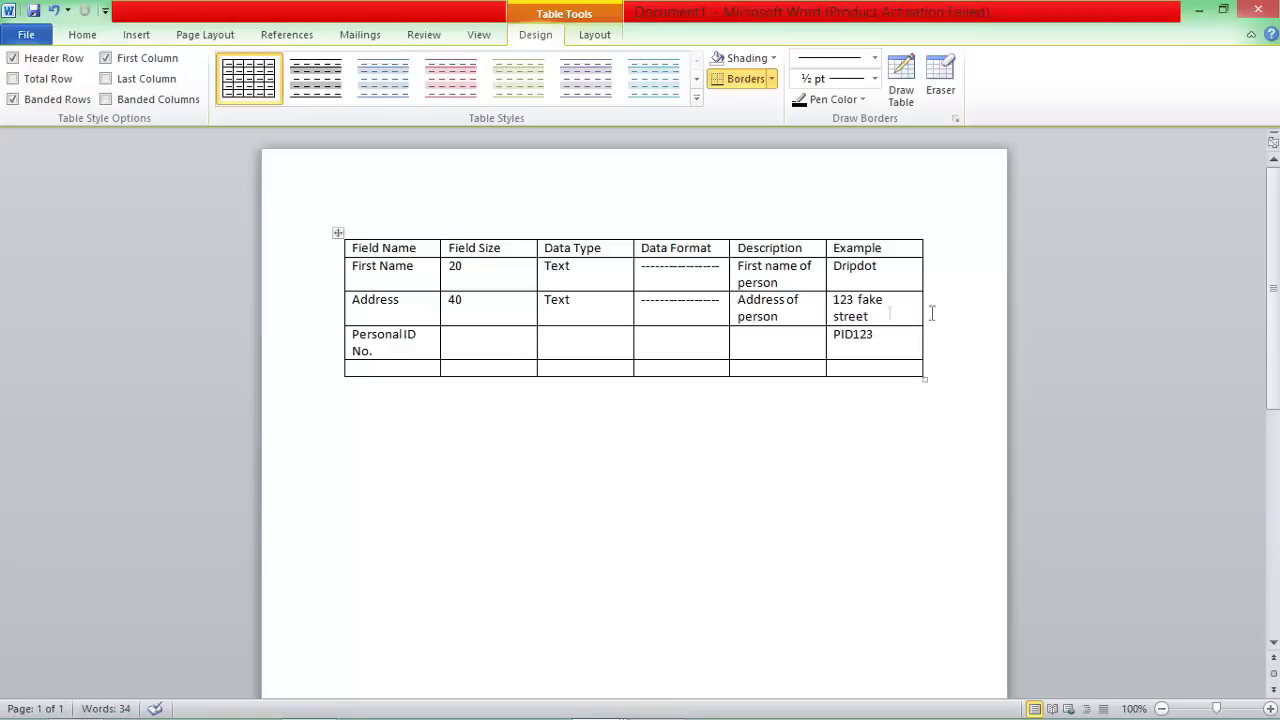
{"action": "left_click", "coordinate": [509, 345]}
{"action": "type", "text": "6"}
{"action": "key", "text": "Tab"}
{"action": "type", "text": "Text"}
{"action": "key", "text": "Tab"}
{"action": "type", "text": "-"}
{"action": "type", "text": "LLL"}
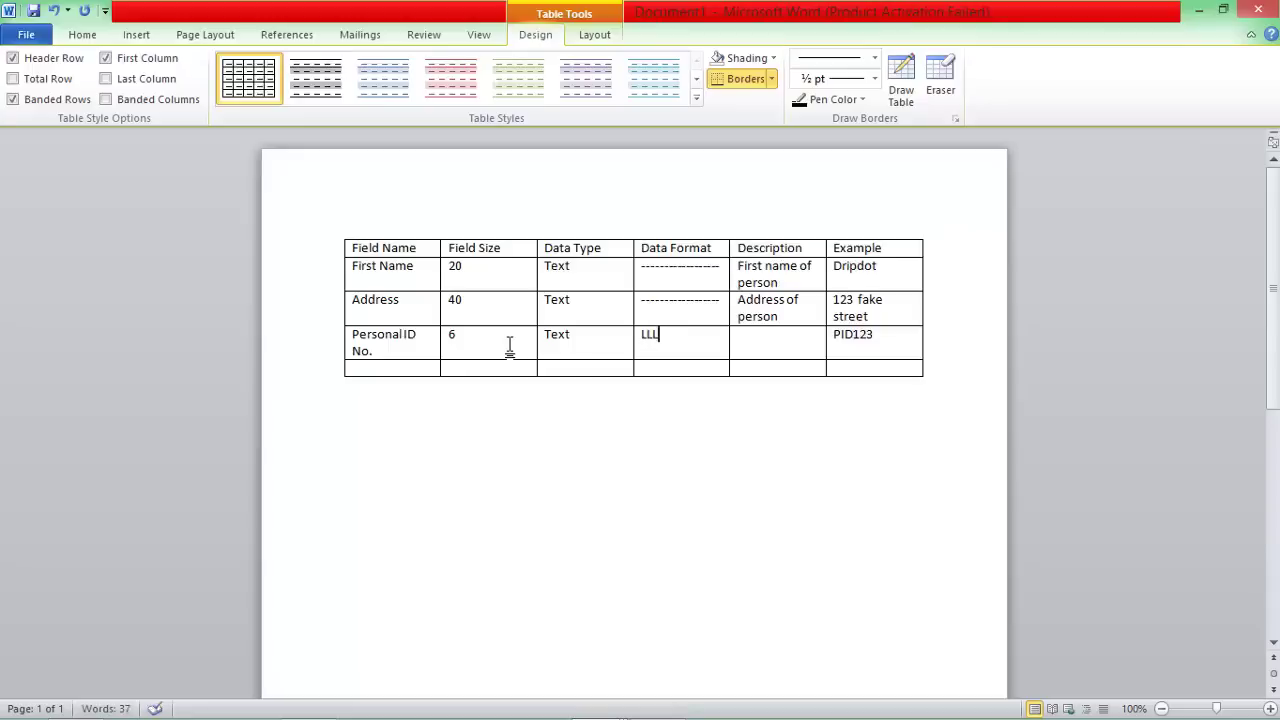
{"action": "type", "text": "NNN"}
{"action": "key", "text": "Tab"}
{"action": "type", "text": "Persona"}
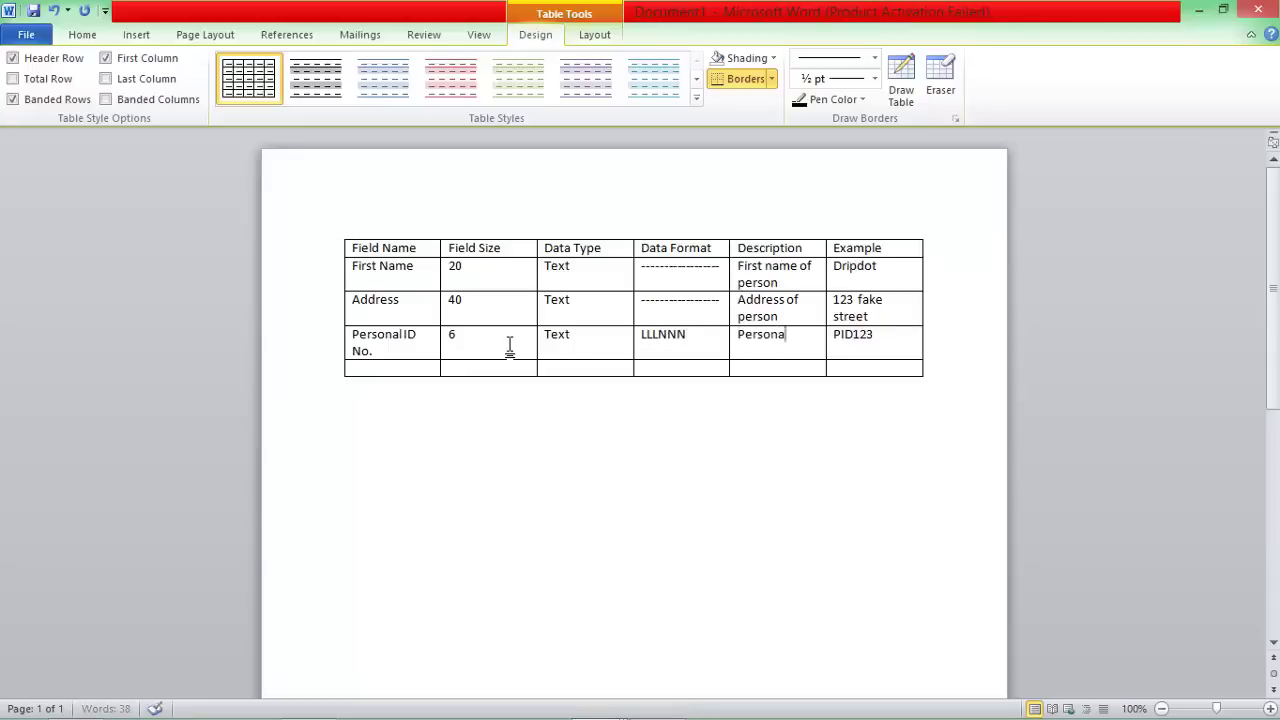
{"action": "type", "text": "l ID No. of person"}
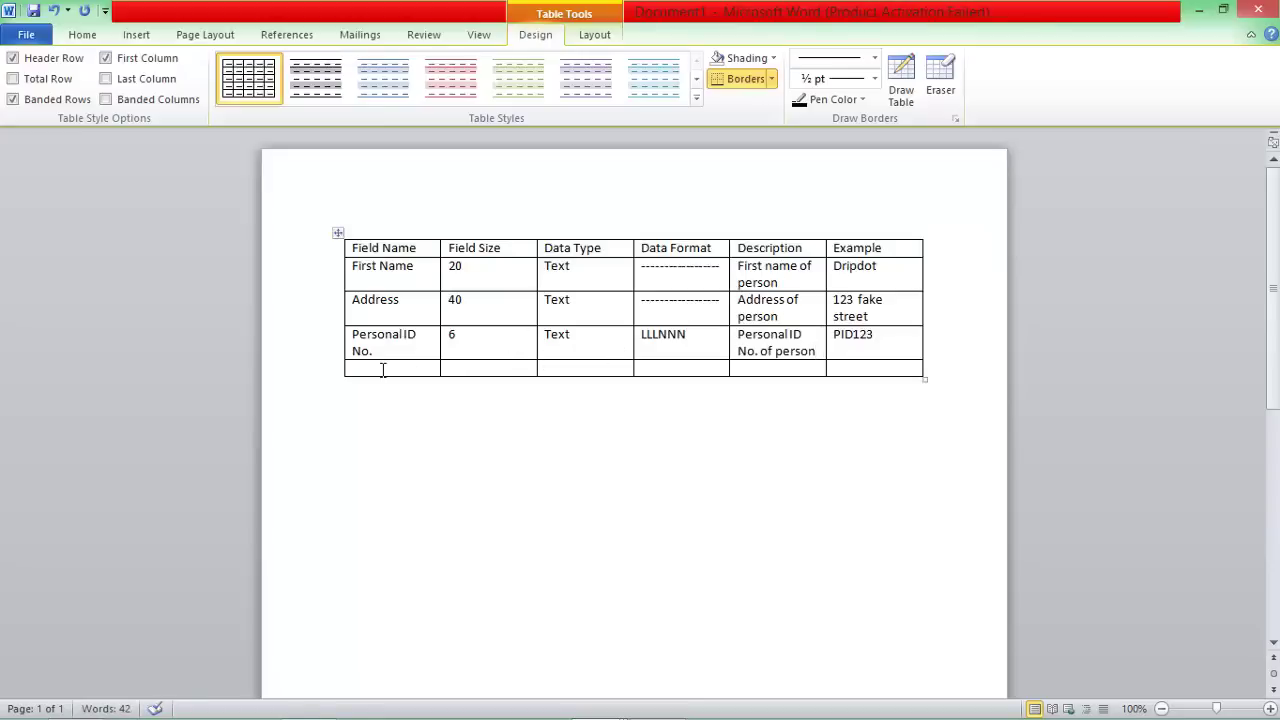
Enter Gender, example M and field size 1 in the last row
{"action": "left_click", "coordinate": [382, 370]}
{"action": "type", "text": "Gender"}
{"action": "key", "text": "Tab"}
{"action": "key", "text": "Tab"}
{"action": "key", "text": "Tab"}
{"action": "key", "text": "Tab"}
{"action": "key", "text": "Tab"}
{"action": "type", "text": "M"}
{"action": "left_click", "coordinate": [465, 368]}
{"action": "type", "text": "1"}
Fill the Gender row's data type Boolean, format L and description 'Gender of Person'
{"action": "left_click", "coordinate": [574, 369]}
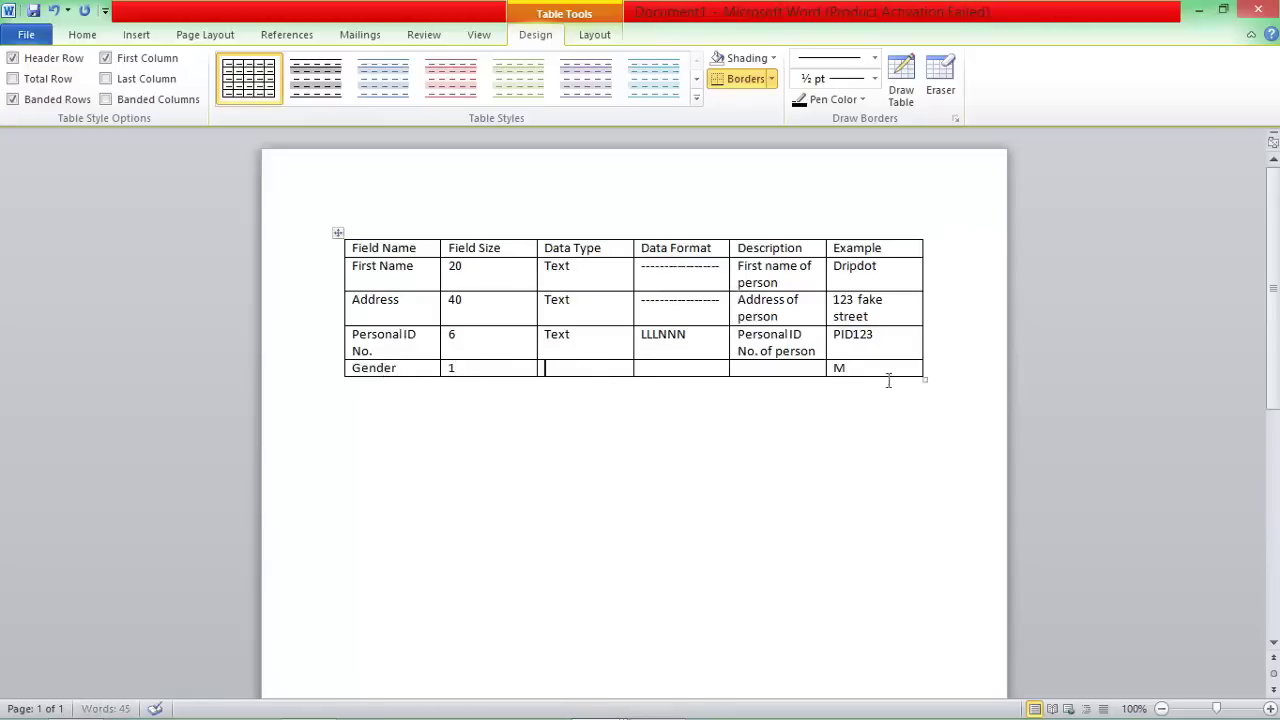
{"action": "left_click", "coordinate": [850, 369]}
{"action": "left_click", "coordinate": [471, 368]}
{"action": "left_click", "coordinate": [579, 370]}
{"action": "type", "text": "Boolean"}
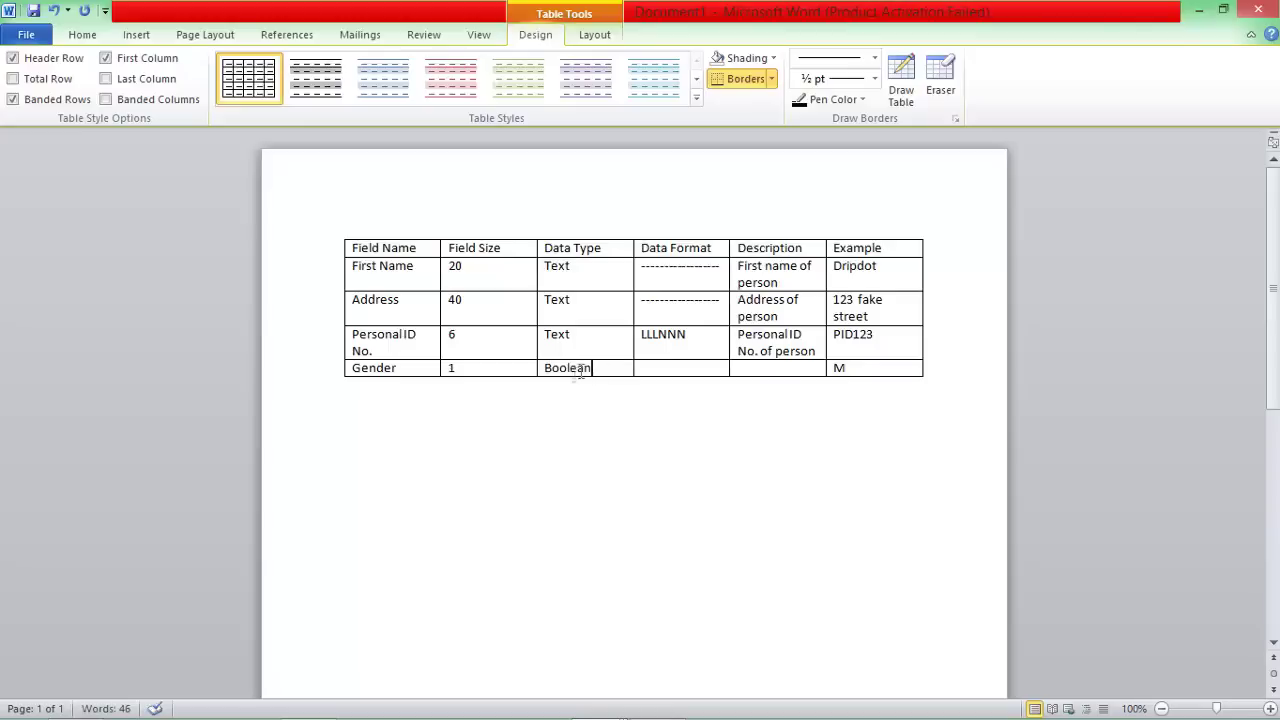
{"action": "left_click", "coordinate": [657, 370]}
{"action": "type", "text": "L"}
{"action": "left_click", "coordinate": [741, 370]}
{"action": "type", "text": "Gender of Person"}
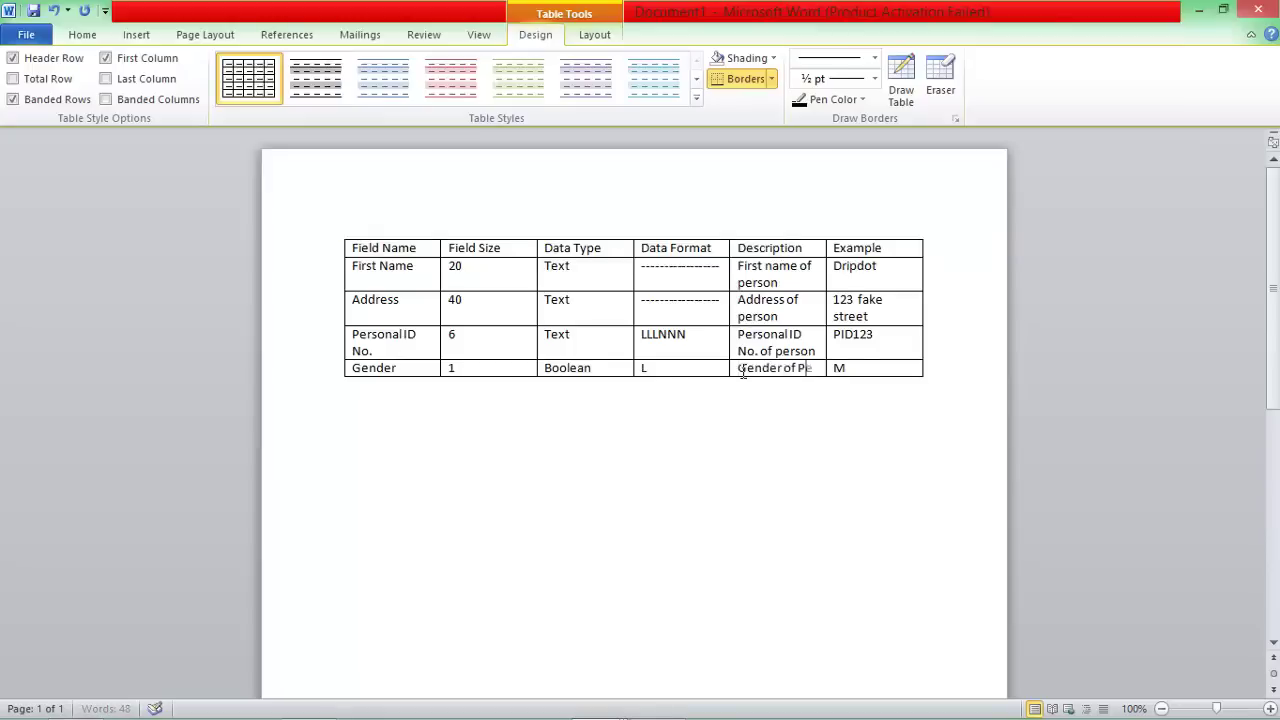